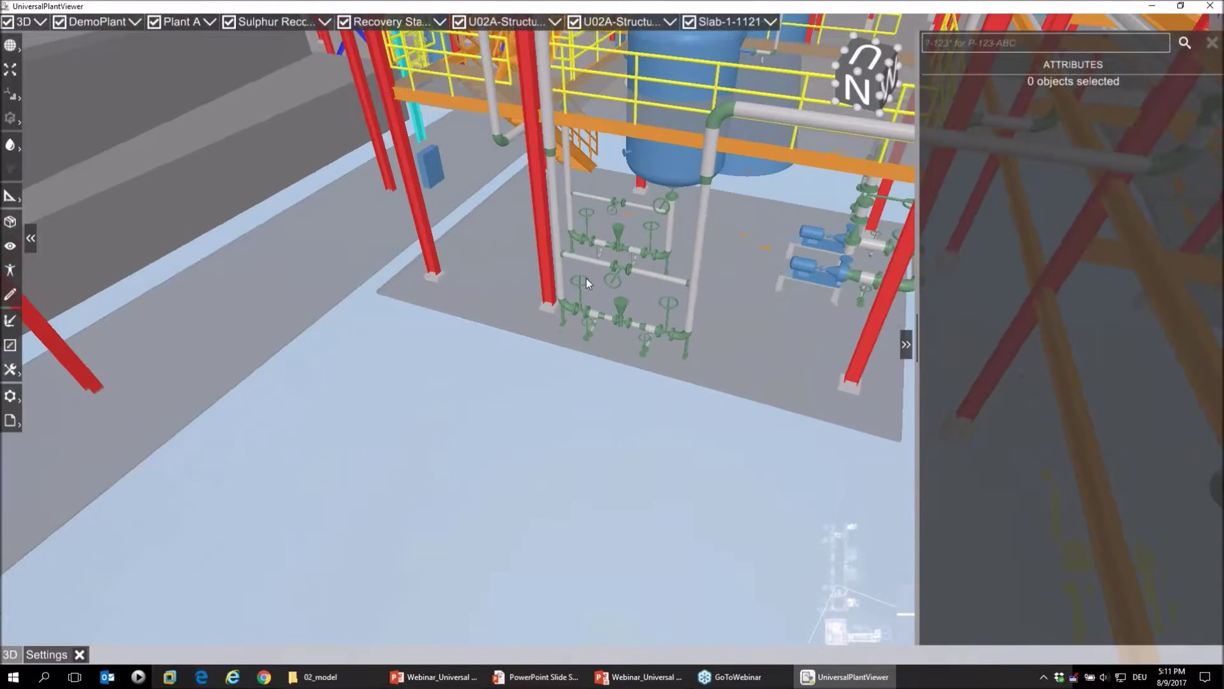
scroll(557, 343, up, 1)
scroll(565, 326, up, 2)
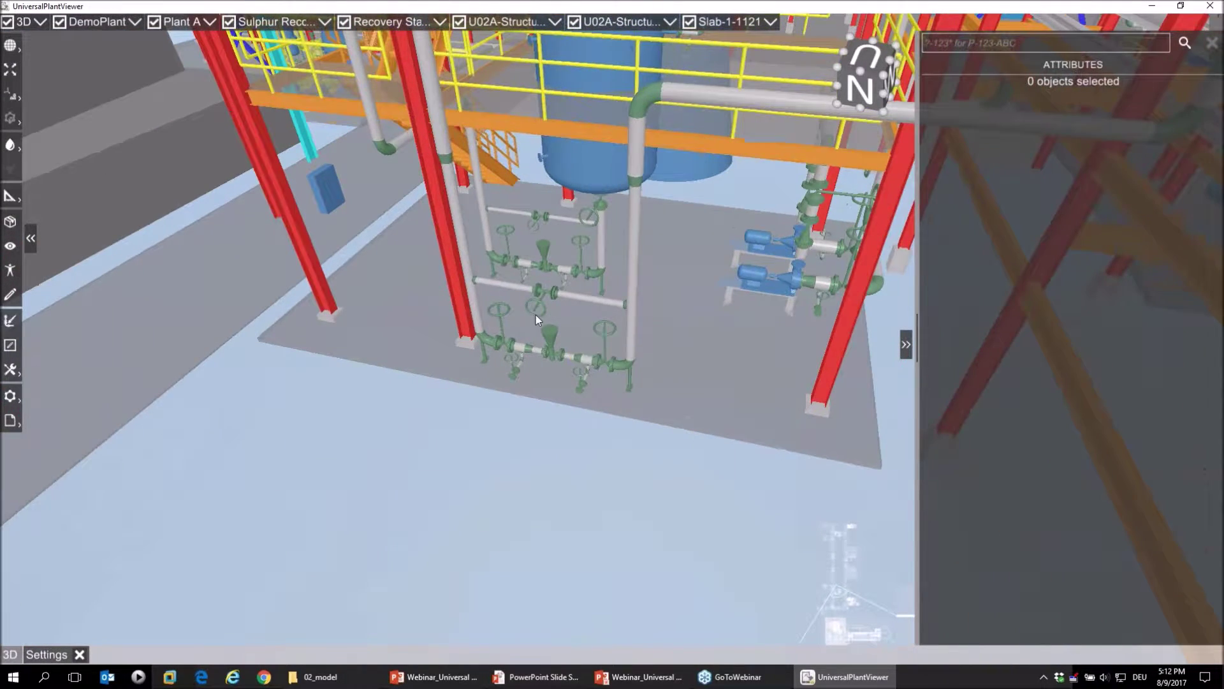
Start a new distance measurement with the Measure tool in the left toolbar
click(11, 198)
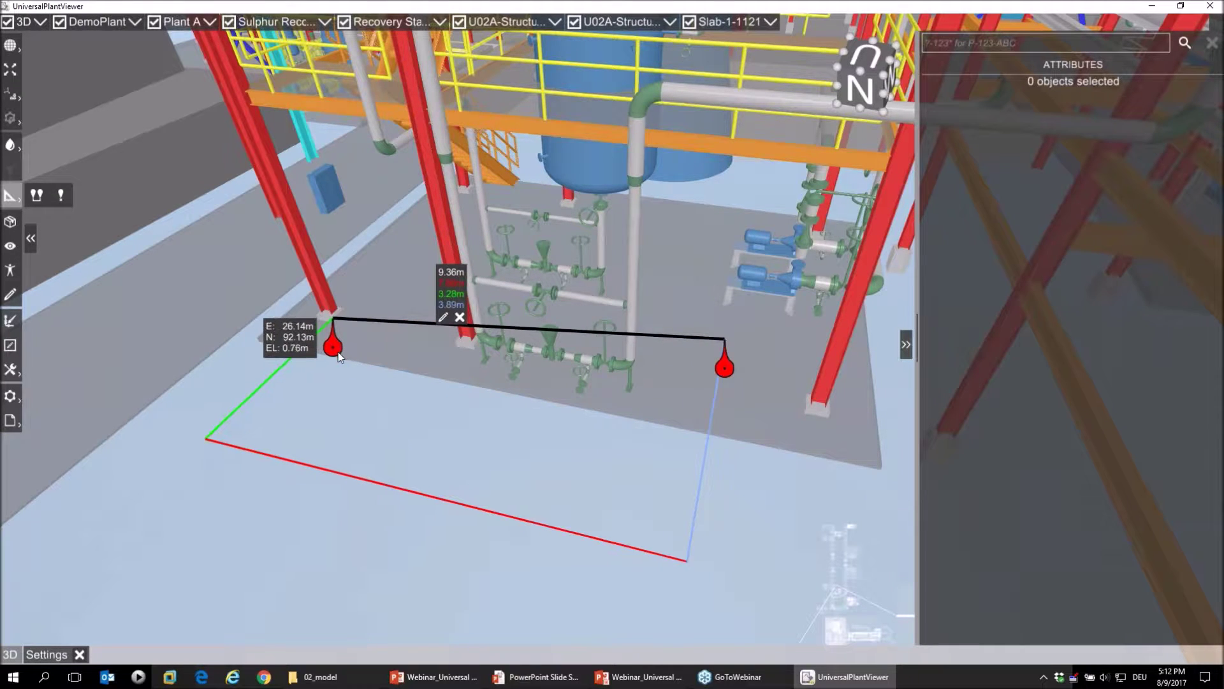
Measure from the left column base to the right column top, then re-drag the floor endpoint toward the base
click(334, 327)
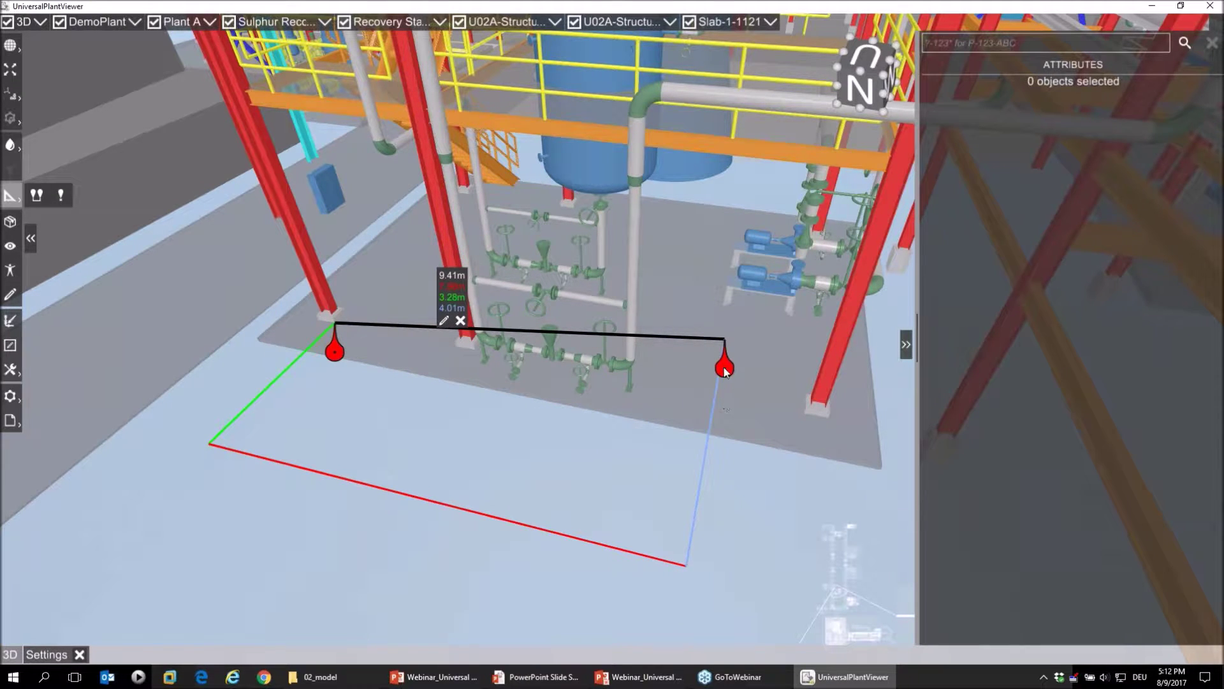
click(872, 177)
scroll(639, 325, up, 2)
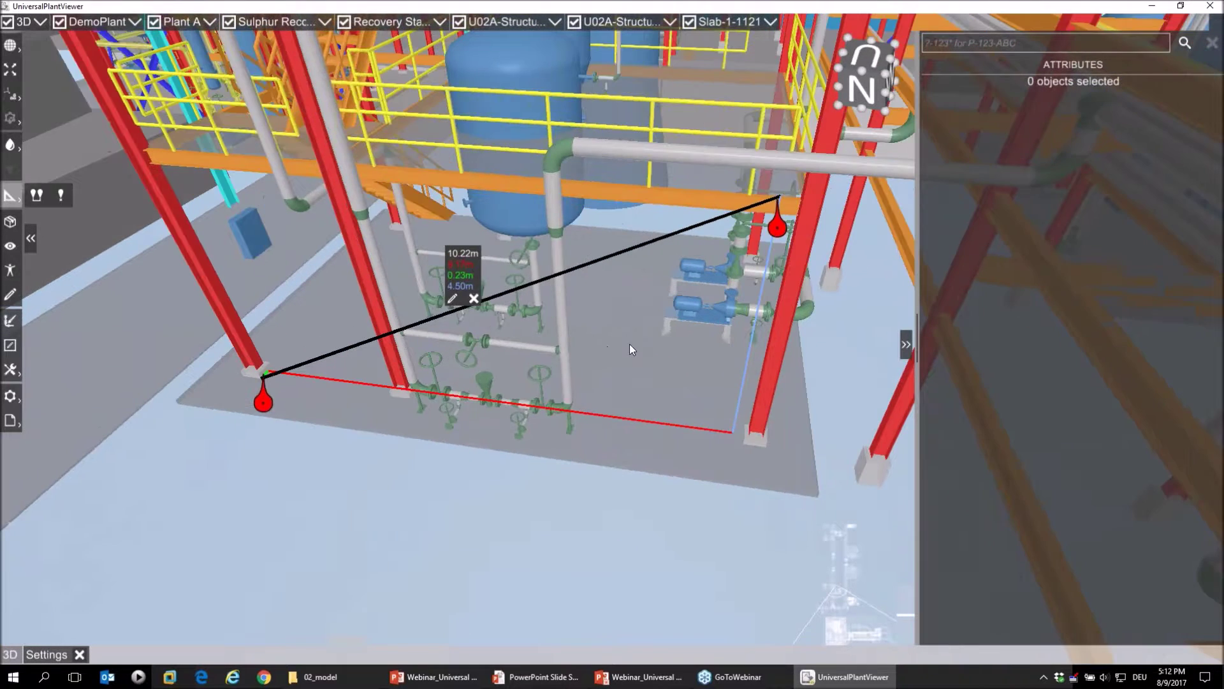
scroll(631, 344, up, 1)
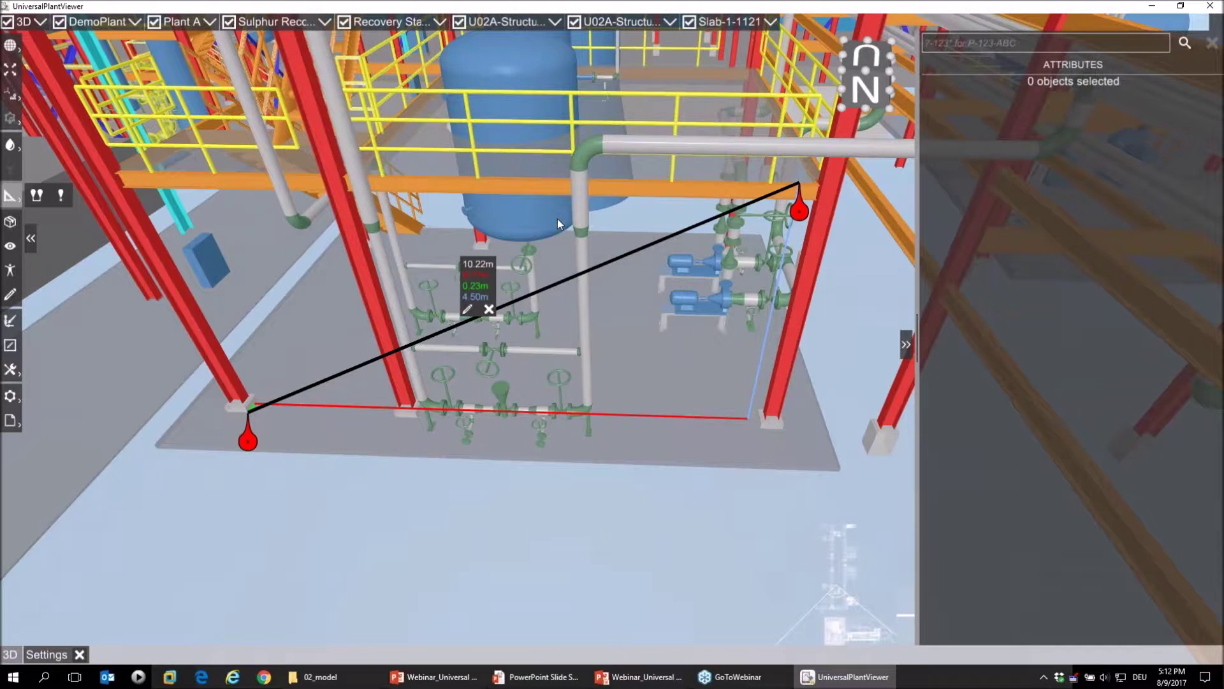
mouse_move(248, 438)
mouse_down()
mouse_move(297, 450)
mouse_move(258, 452)
mouse_up()
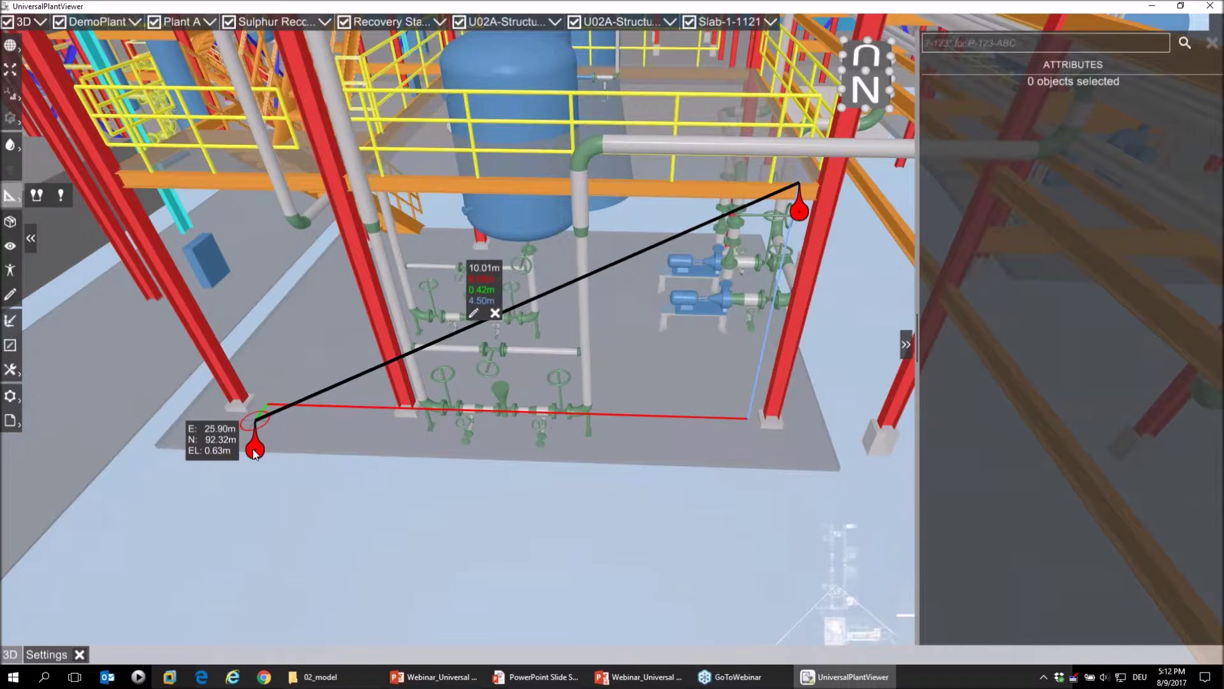
Nudge the left endpoint onto the column base so the measurement reads 10.22 m with a 4.50 m rise
drag(258, 453, 248, 442)
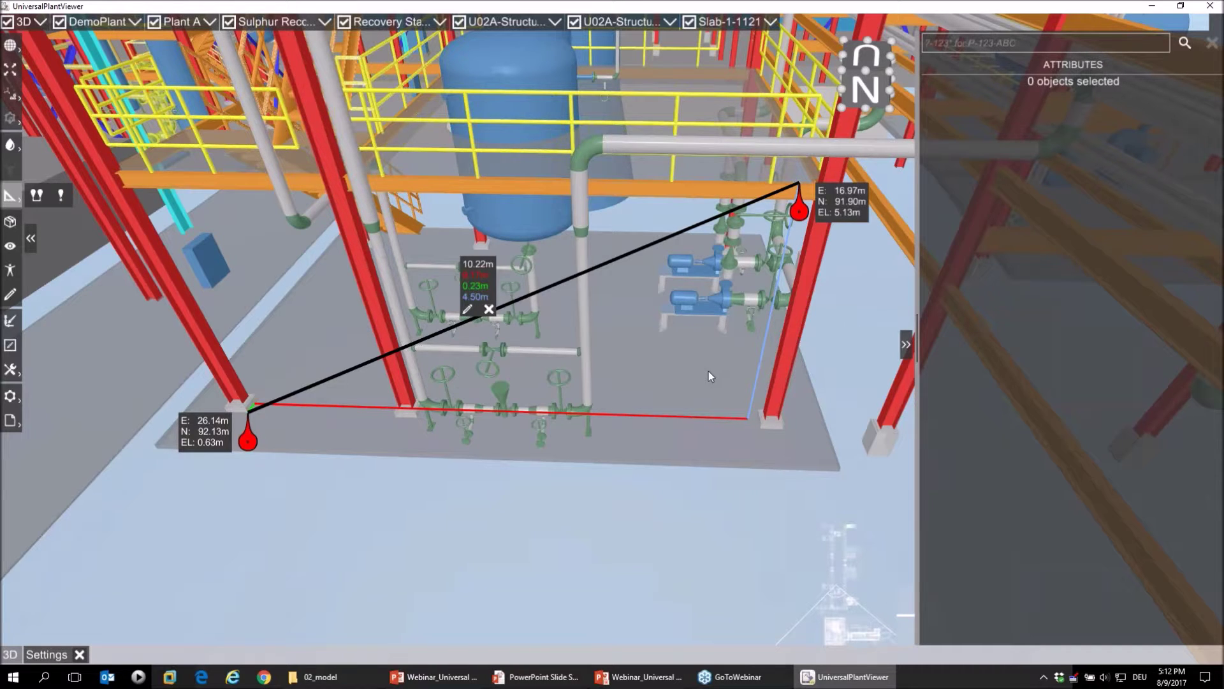
scroll(709, 371, up, 1)
scroll(765, 391, up, 1)
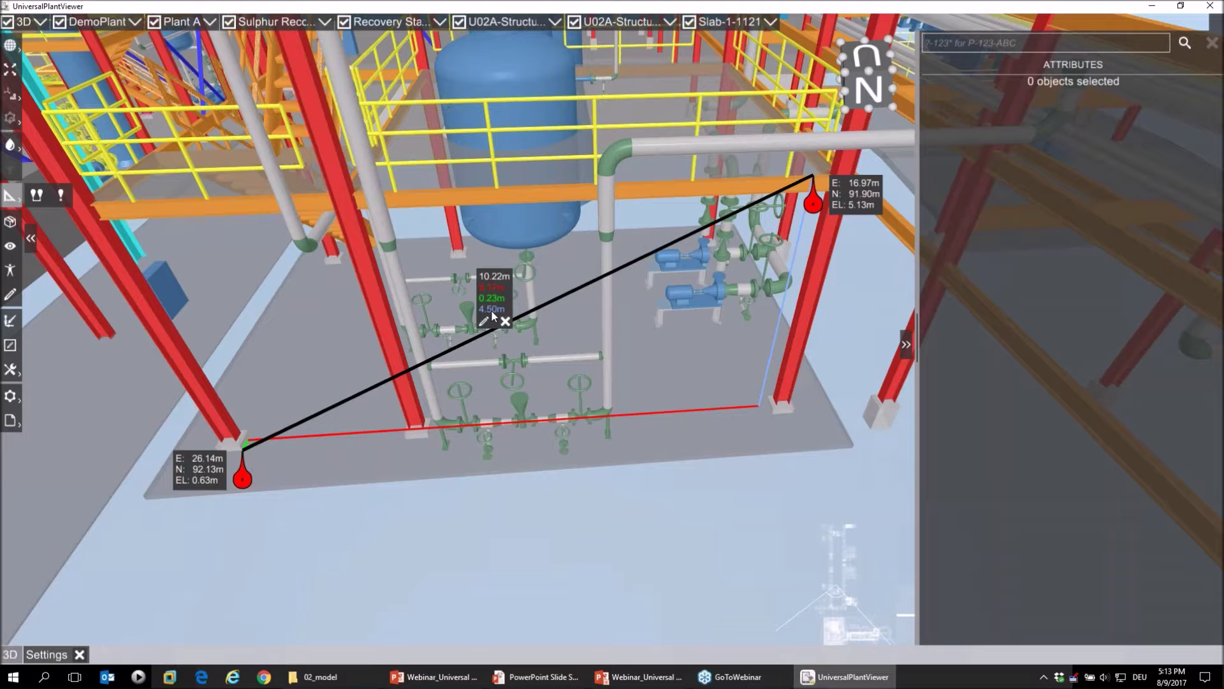
Select Slab-1-1121 to display its attributes
click(319, 345)
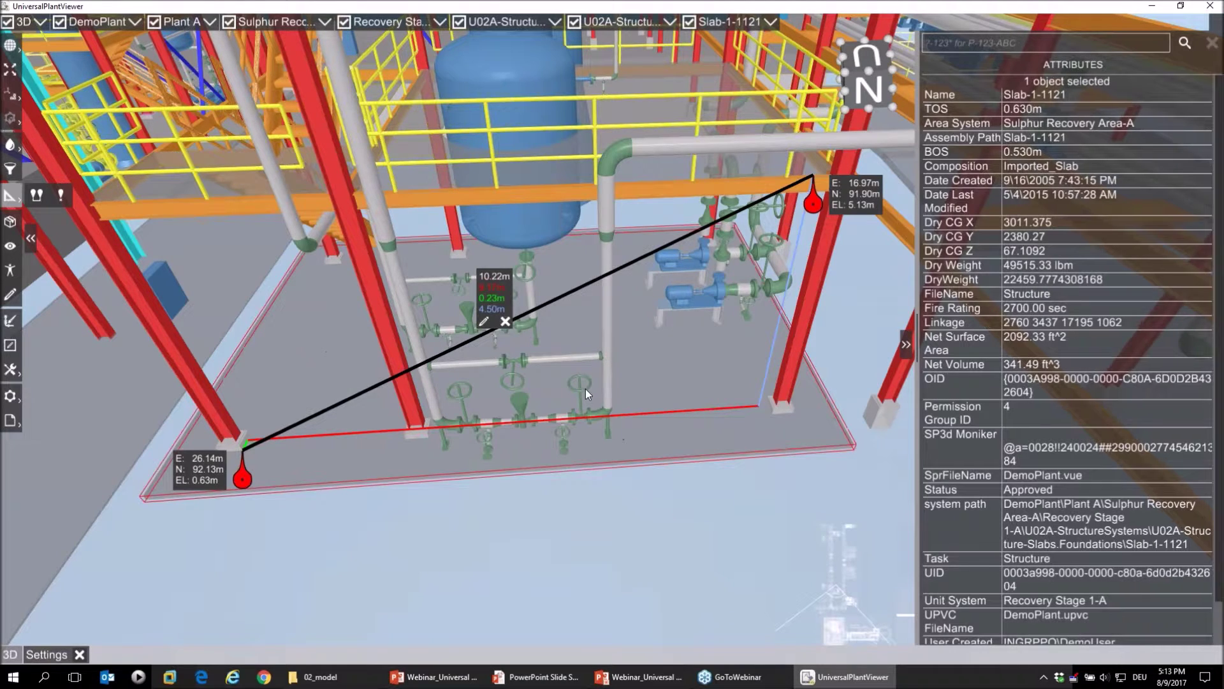
scroll(585, 388, up, 1)
scroll(585, 388, up, 1)
scroll(585, 388, up, 1)
scroll(584, 387, up, 1)
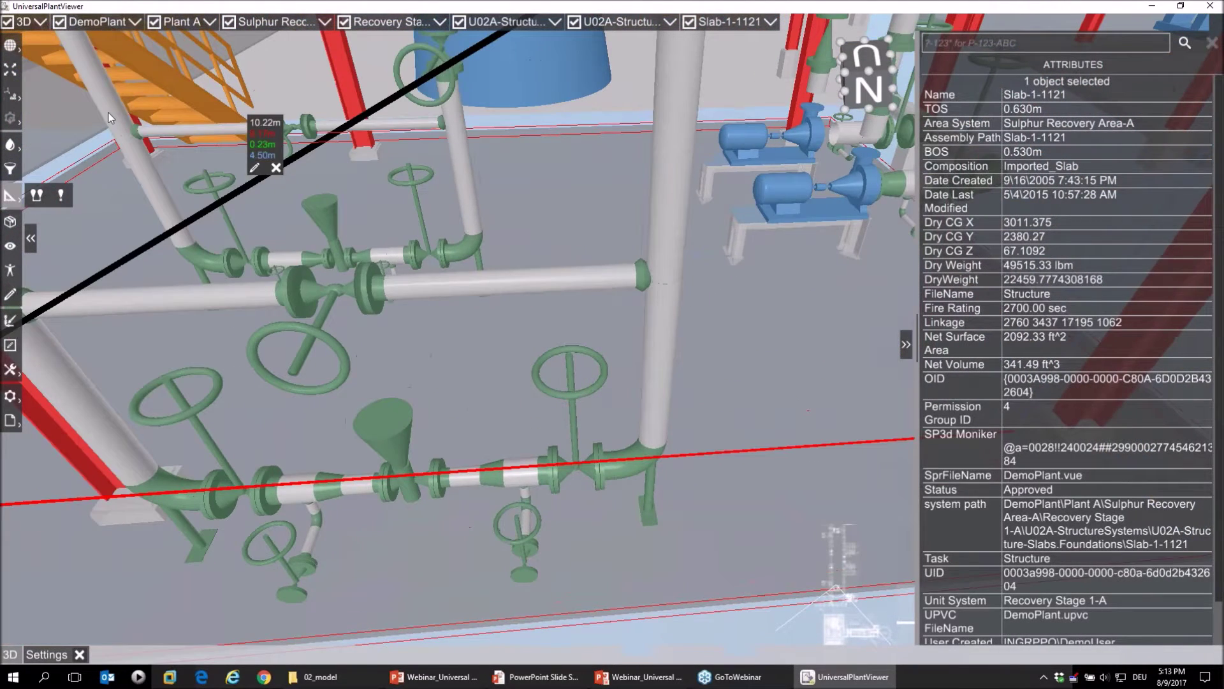
Place a point coordinate marker on the valve hand wheel at E 20.29 m, N 92.32 m, EL 2.03 m
click(60, 194)
click(612, 368)
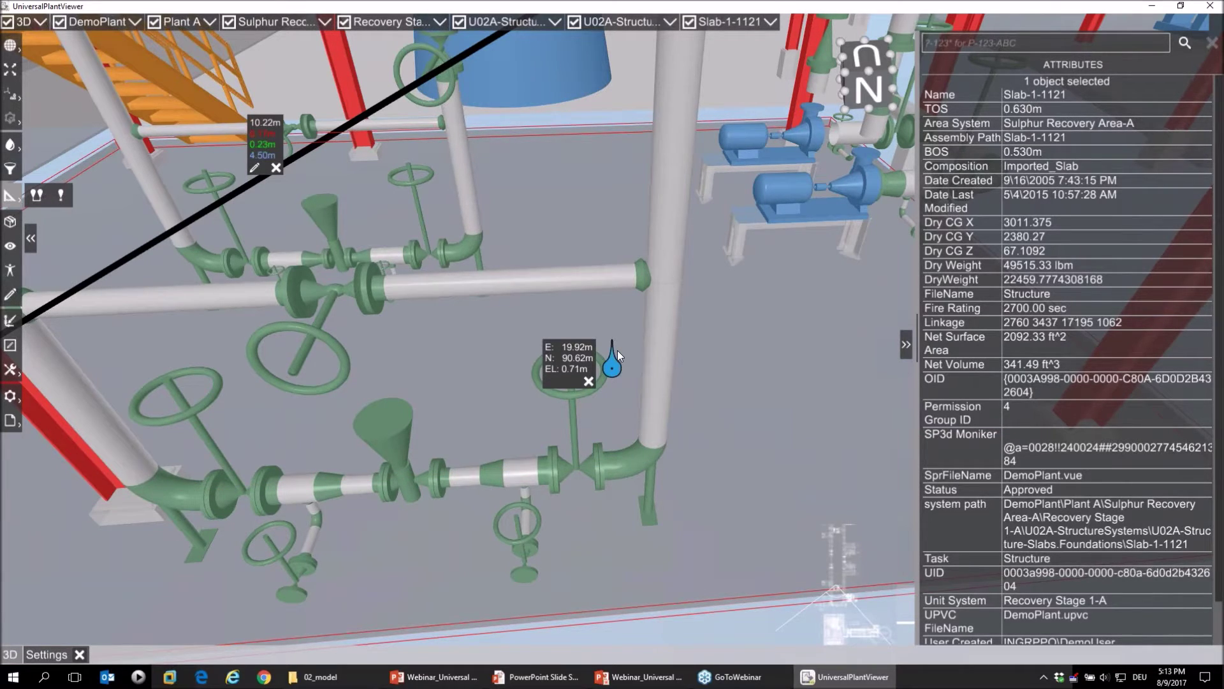
drag(617, 350, 569, 385)
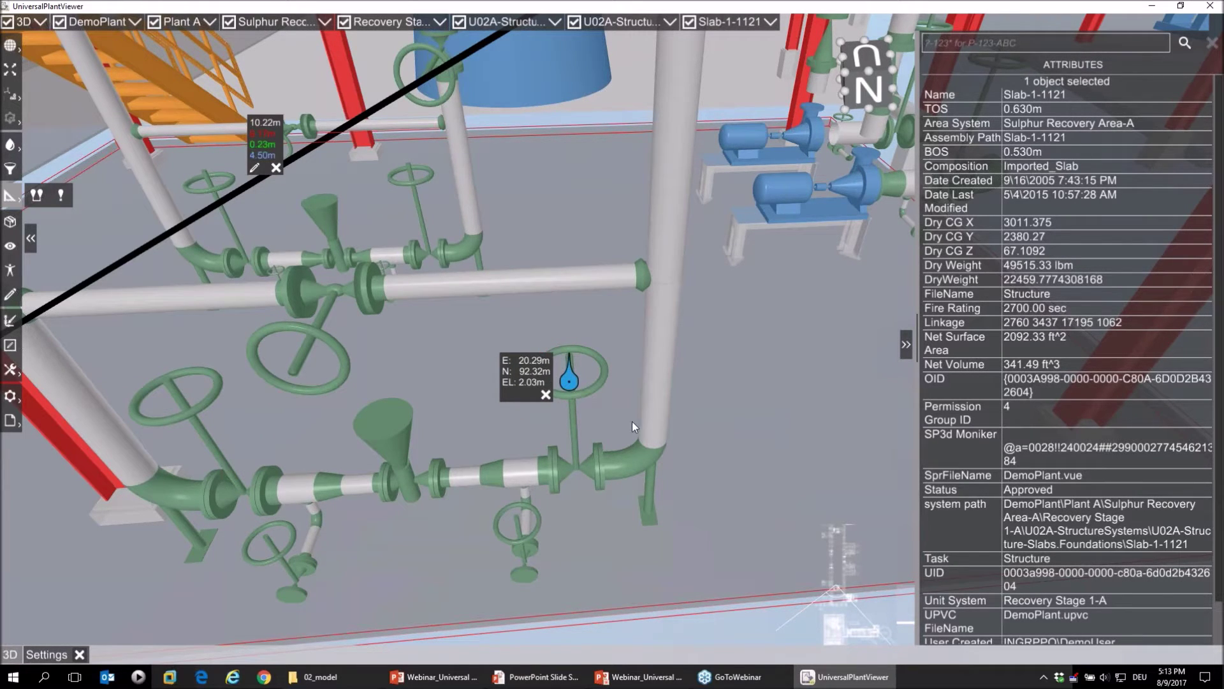
middle_drag(632, 421, 502, 423)
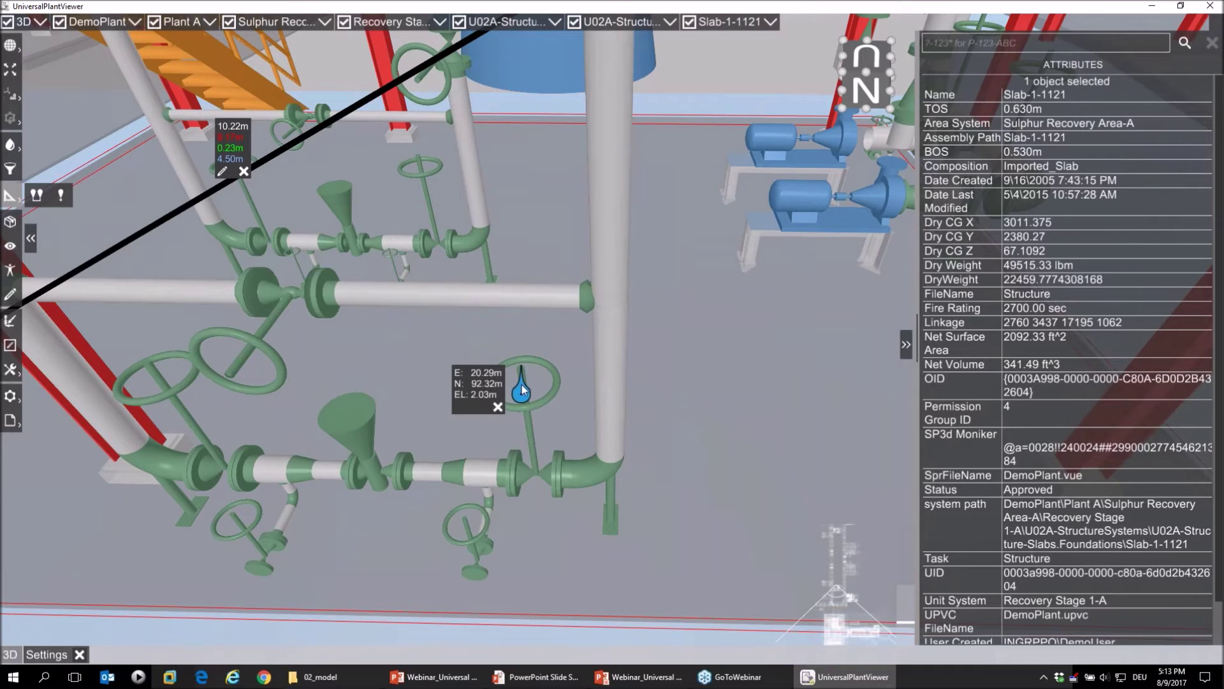
scroll(720, 407, down, 1)
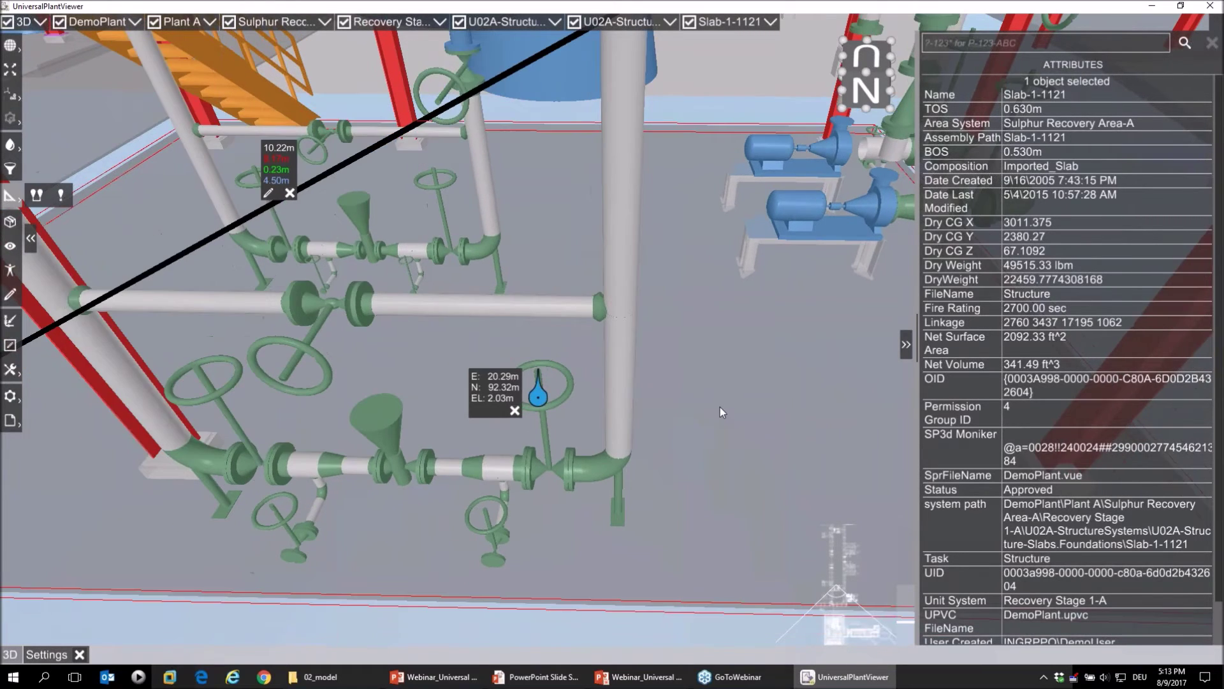
scroll(721, 407, down, 1)
scroll(718, 410, down, 1)
scroll(718, 414, down, 1)
middle_drag(719, 415, 618, 379)
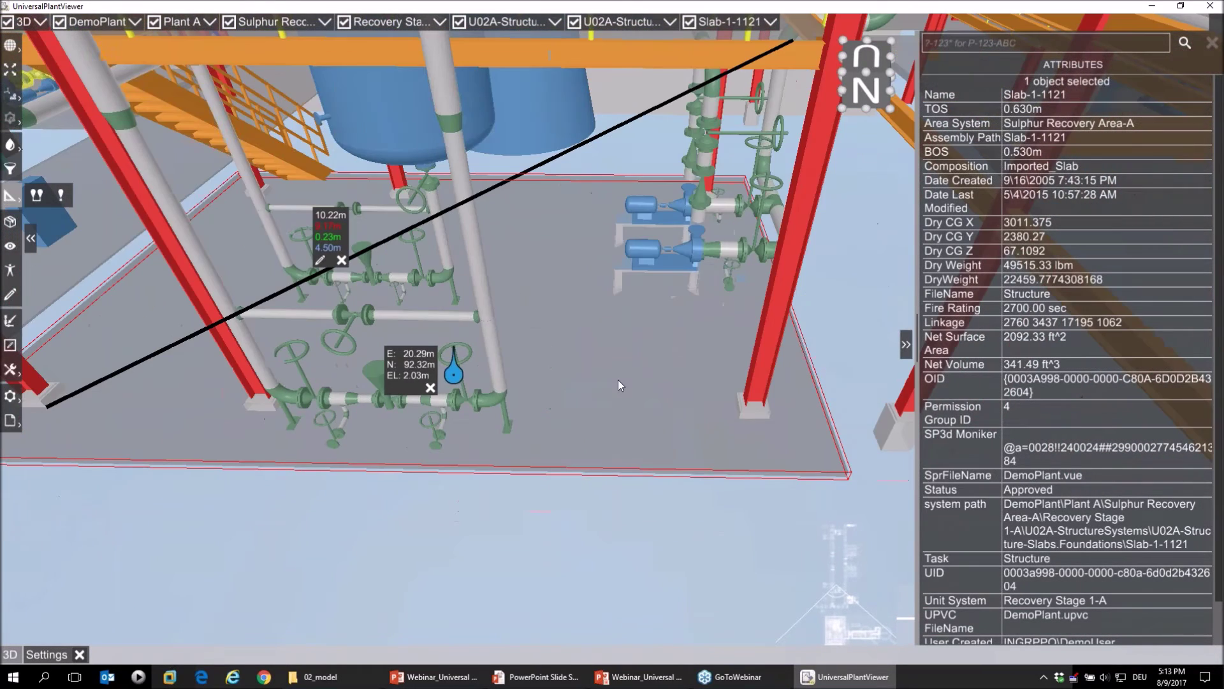